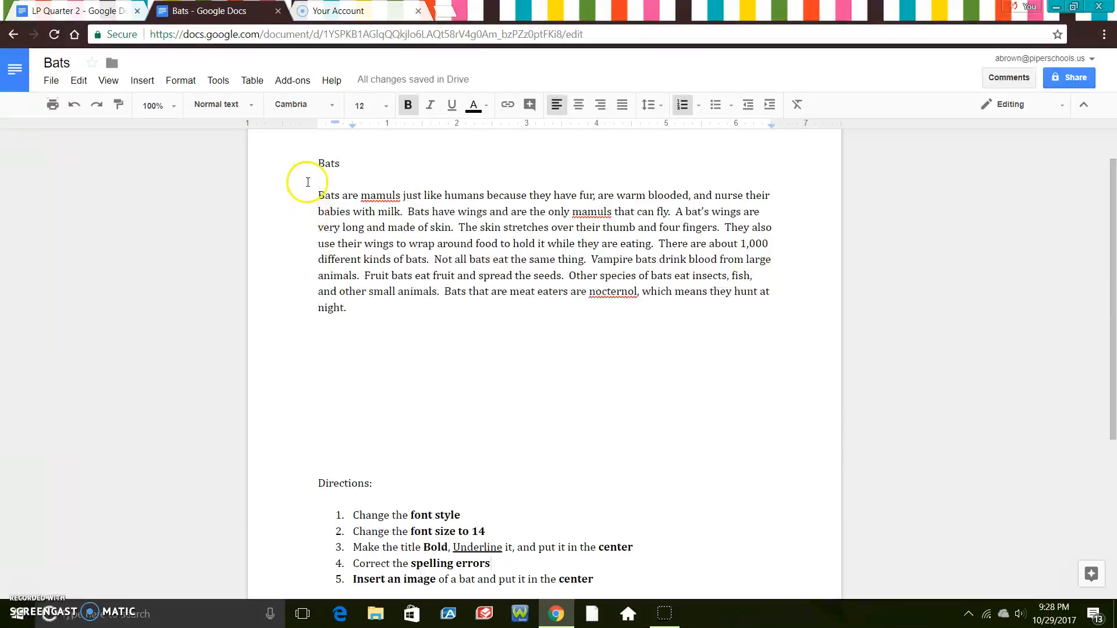
# Step: Change the font of the title and the bat paragraph to Shadows Into Light
pyautogui.moveTo(317, 163); pyautogui.dragTo(460, 330)
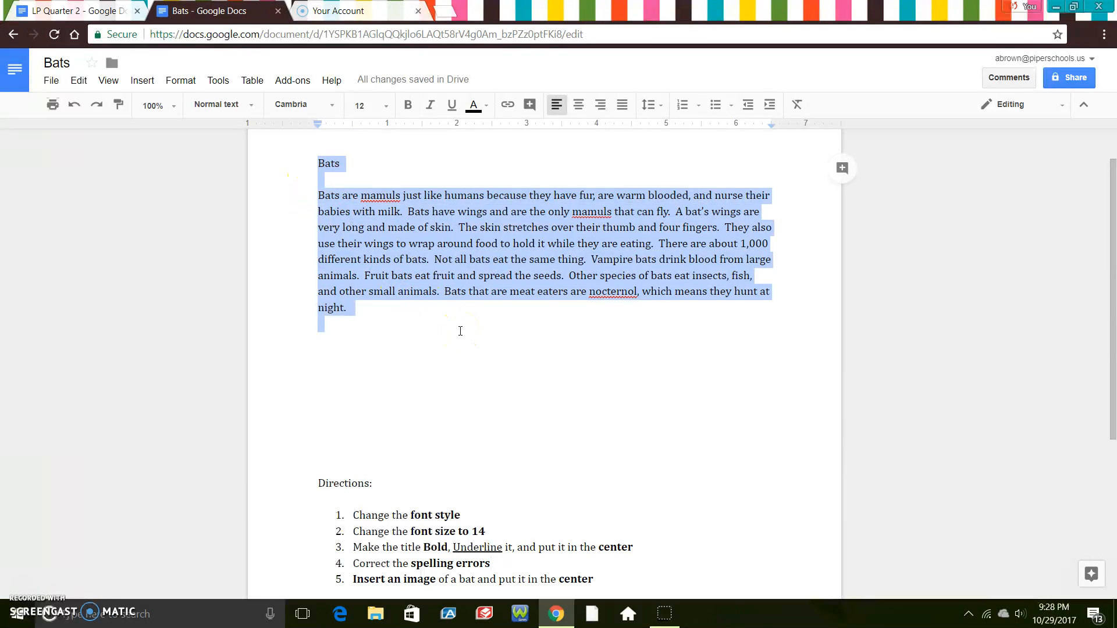
pyautogui.click(329, 107)
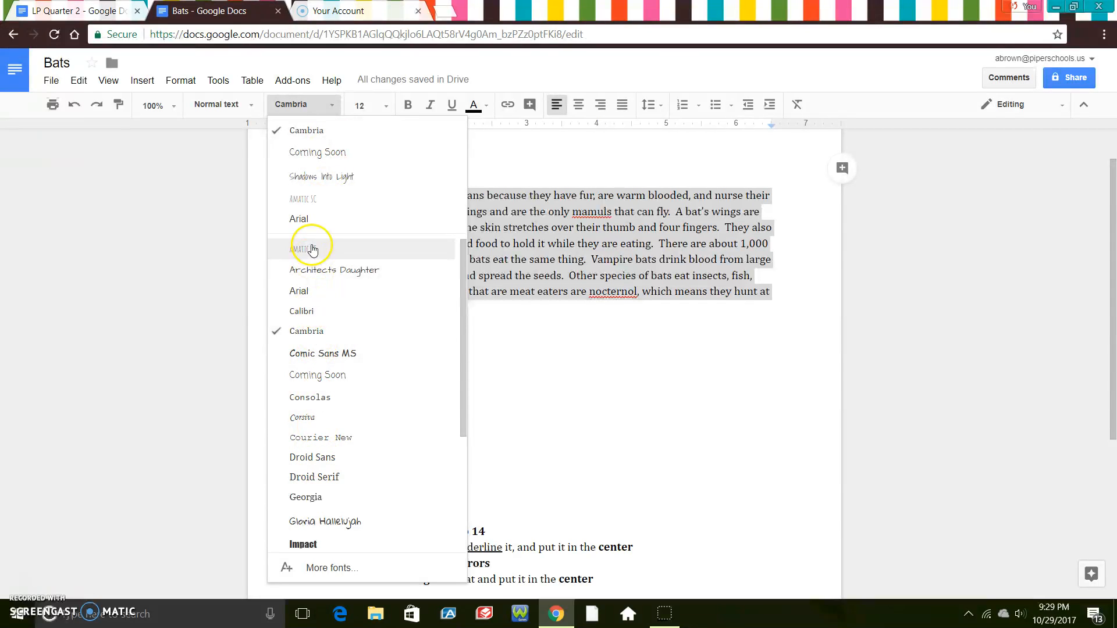
pyautogui.click(313, 178)
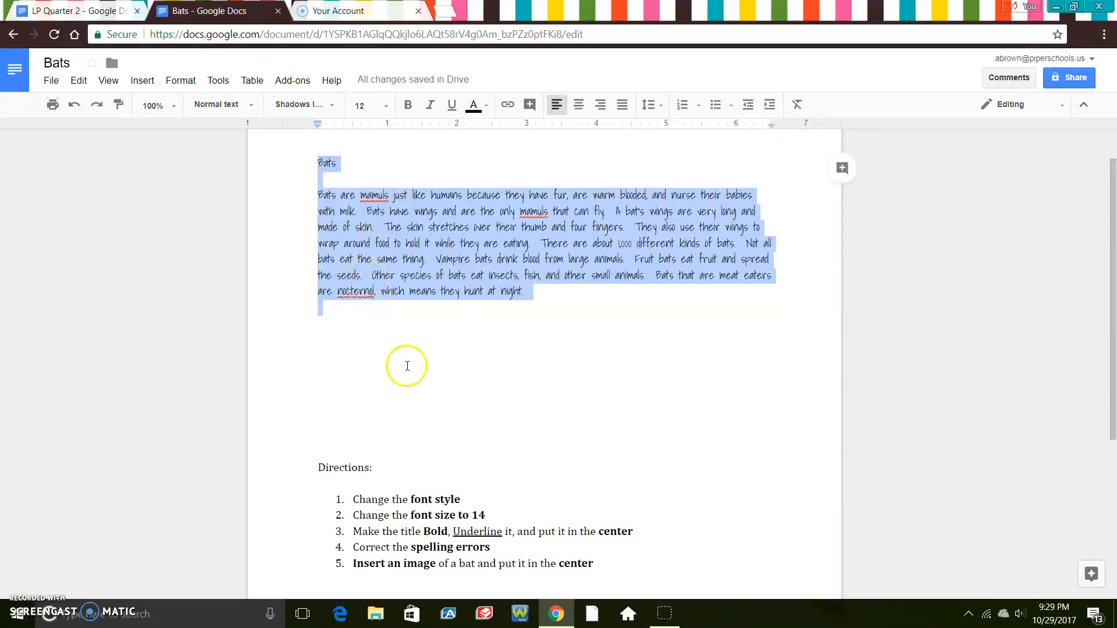
pyautogui.click(460, 390)
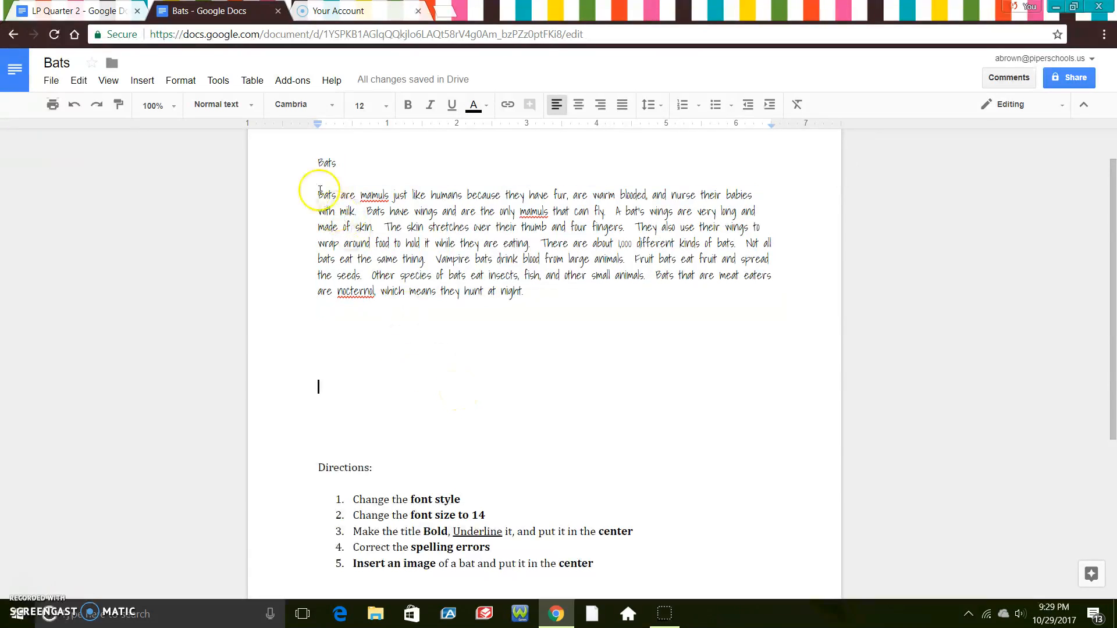
# Step: Set the font size of the title and the bat paragraph to 14
pyautogui.moveTo(312, 163); pyautogui.dragTo(553, 351)
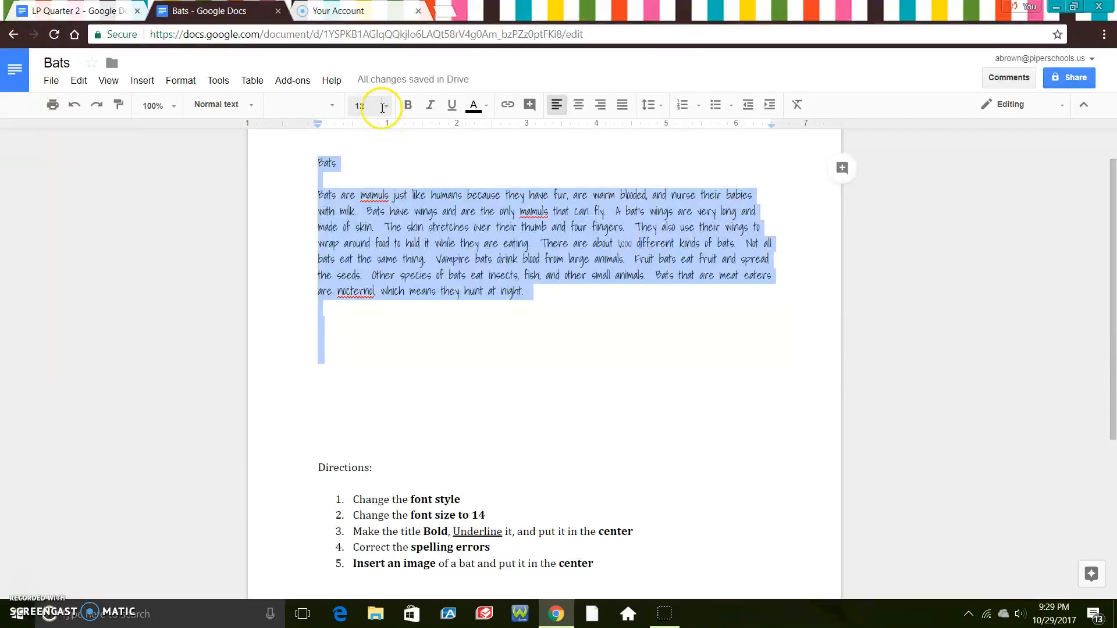
pyautogui.click(387, 106)
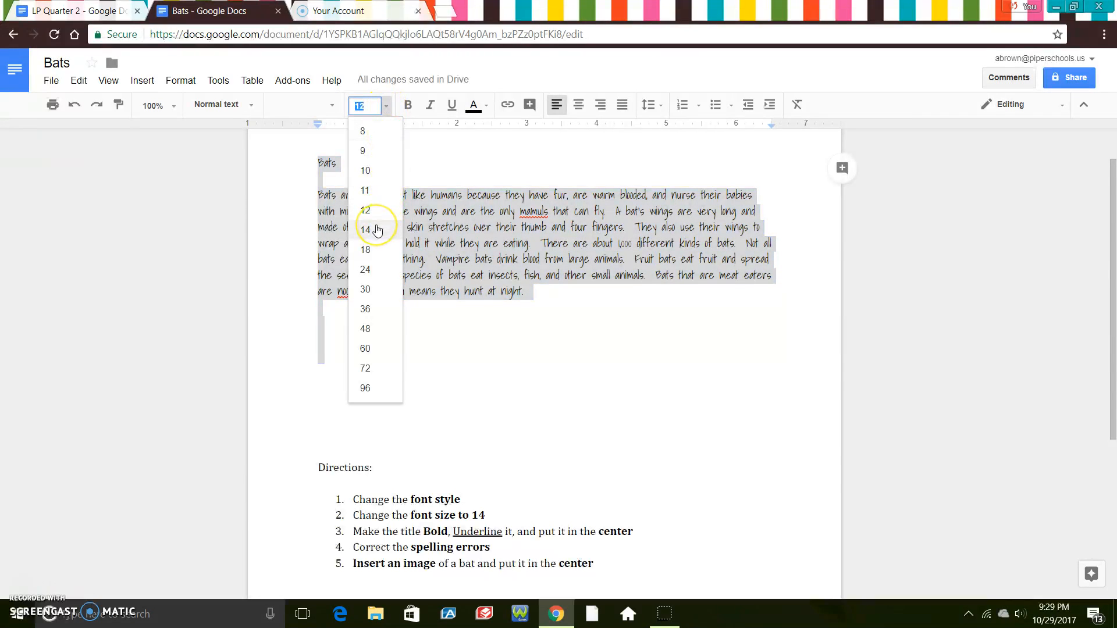
pyautogui.click(366, 230)
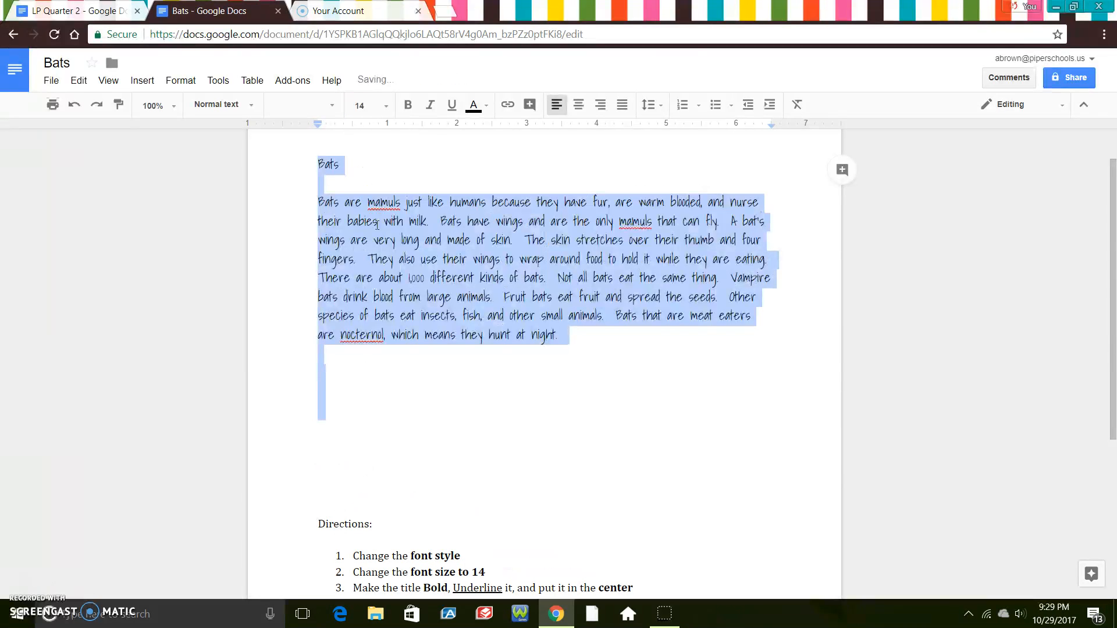
pyautogui.click(581, 412)
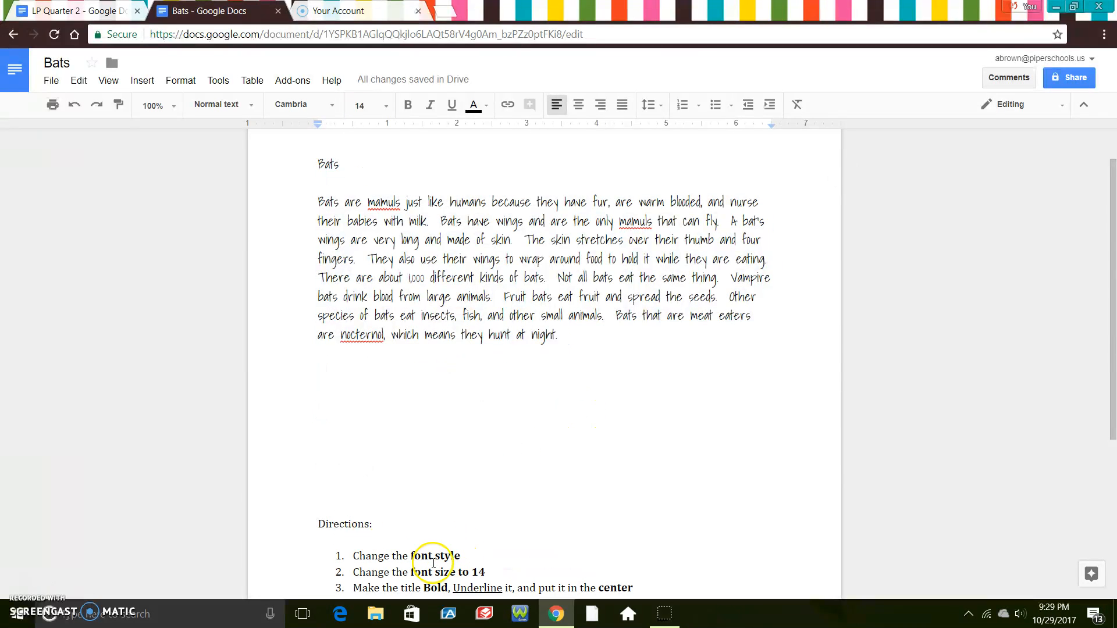
# Step: Make the title "Bats" bold and underlined, and center it on the page
pyautogui.moveTo(1113, 217); pyautogui.dragTo(1090, 256)
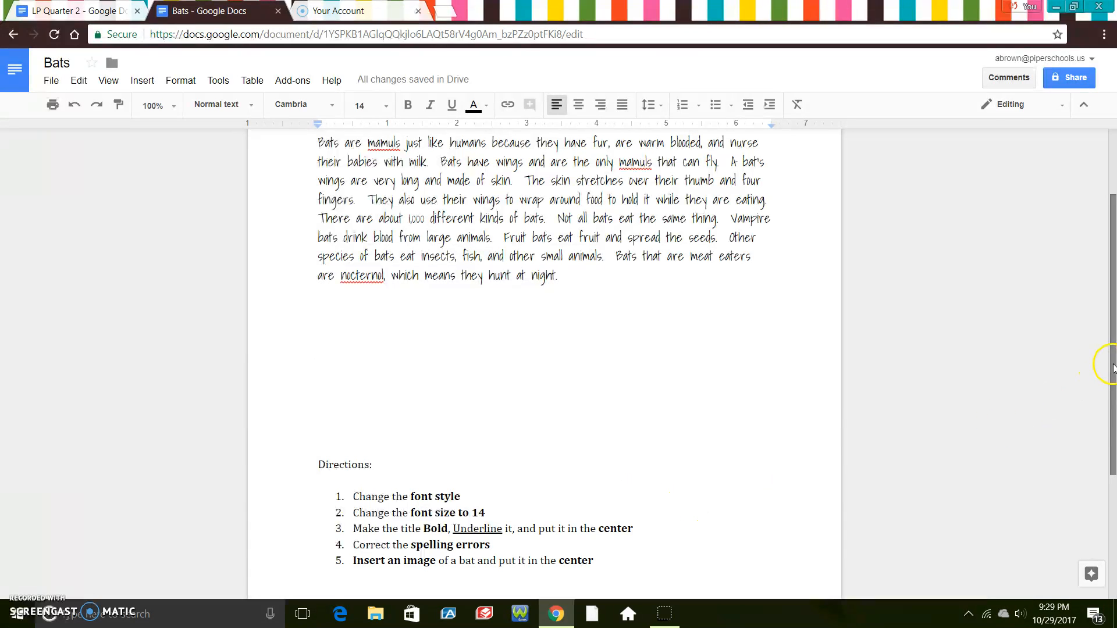
pyautogui.moveTo(1113, 368); pyautogui.dragTo(1113, 302)
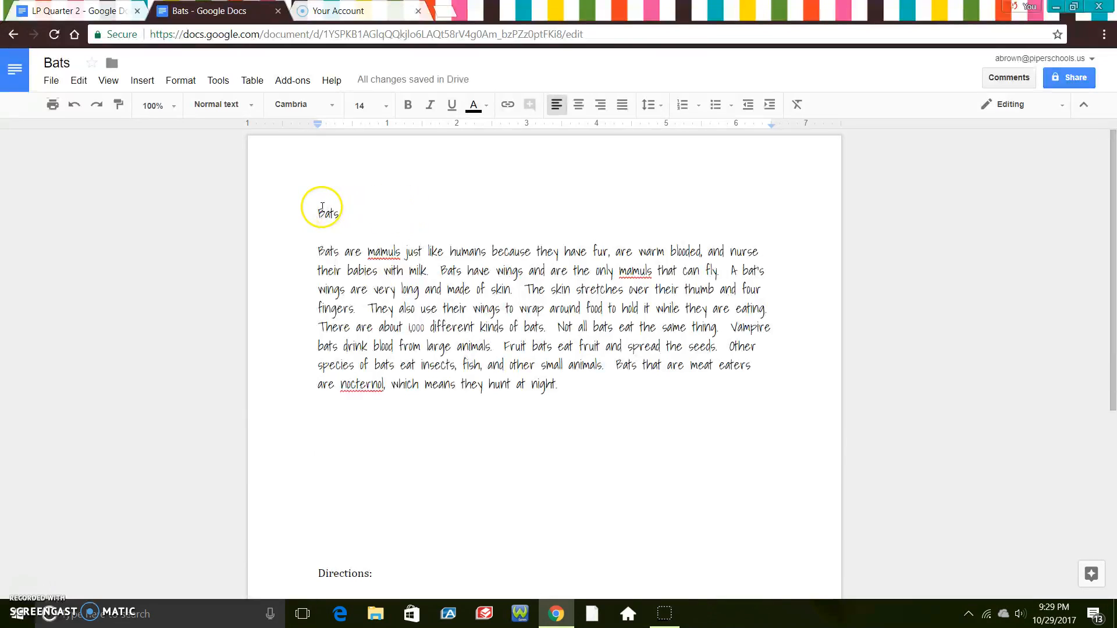
pyautogui.moveTo(318, 212); pyautogui.dragTo(341, 213)
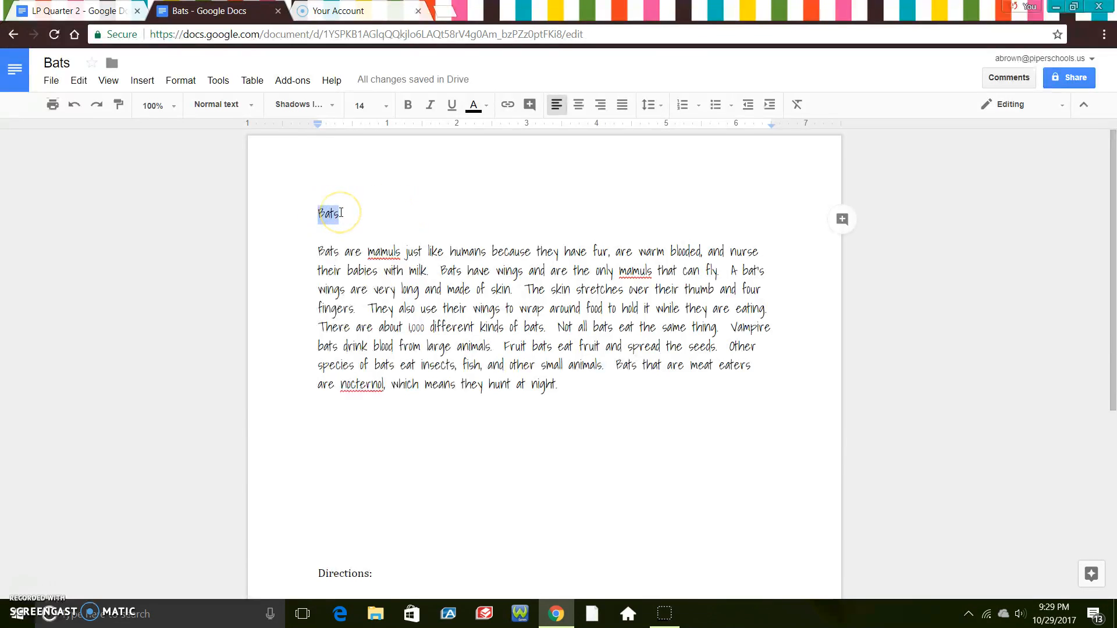
pyautogui.click(408, 115)
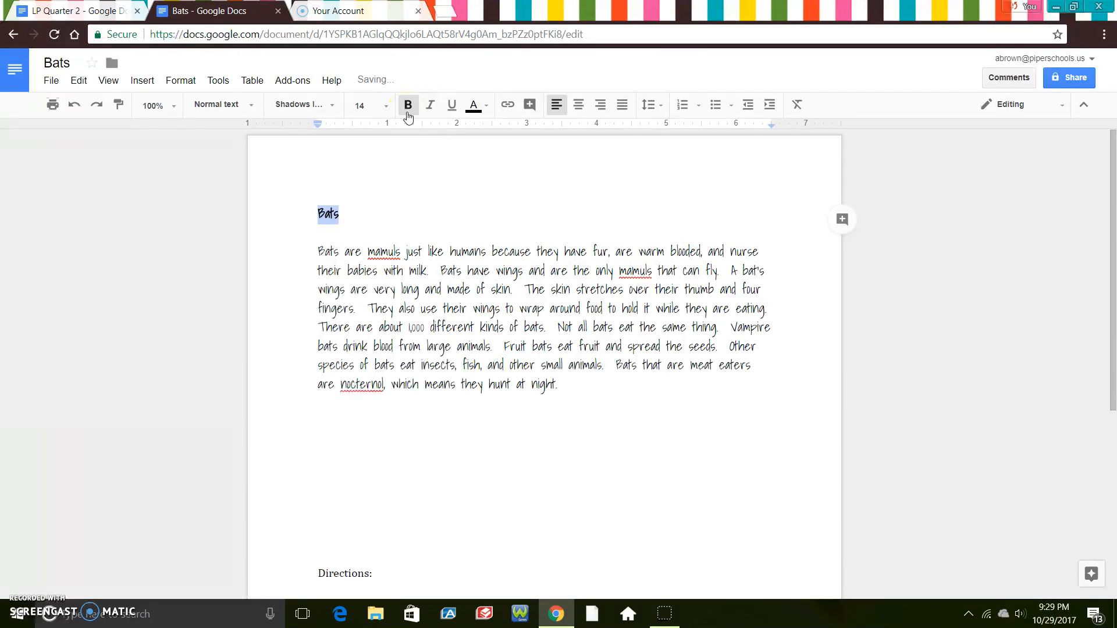
pyautogui.click(452, 107)
pyautogui.click(579, 107)
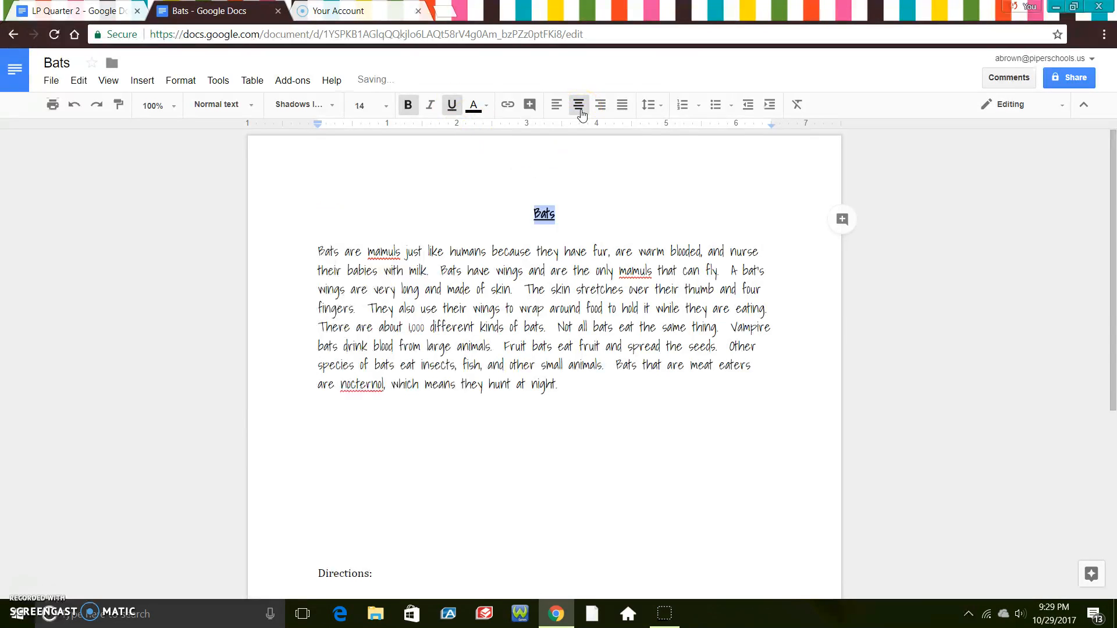
pyautogui.click(626, 444)
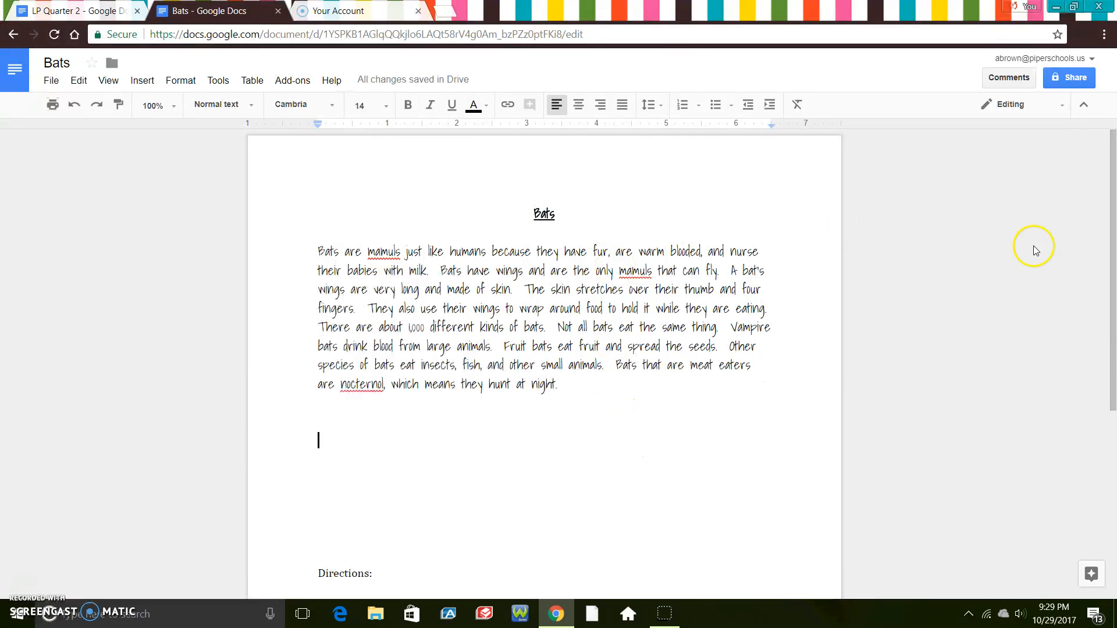
pyautogui.moveTo(1112, 217); pyautogui.dragTo(1114, 297)
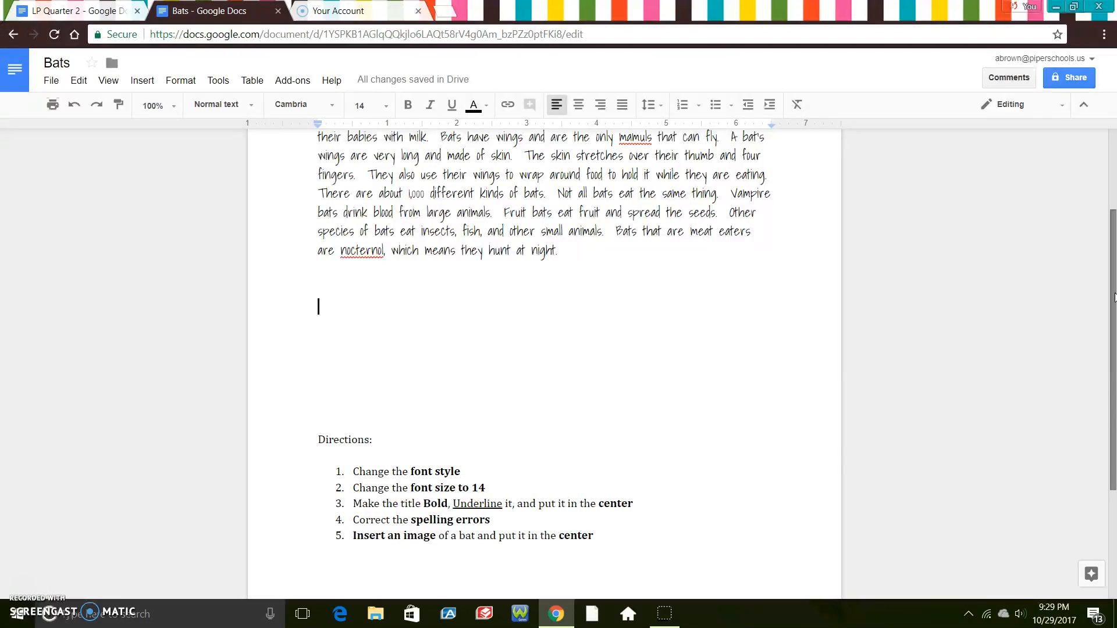
pyautogui.moveTo(1115, 297); pyautogui.dragTo(1115, 206)
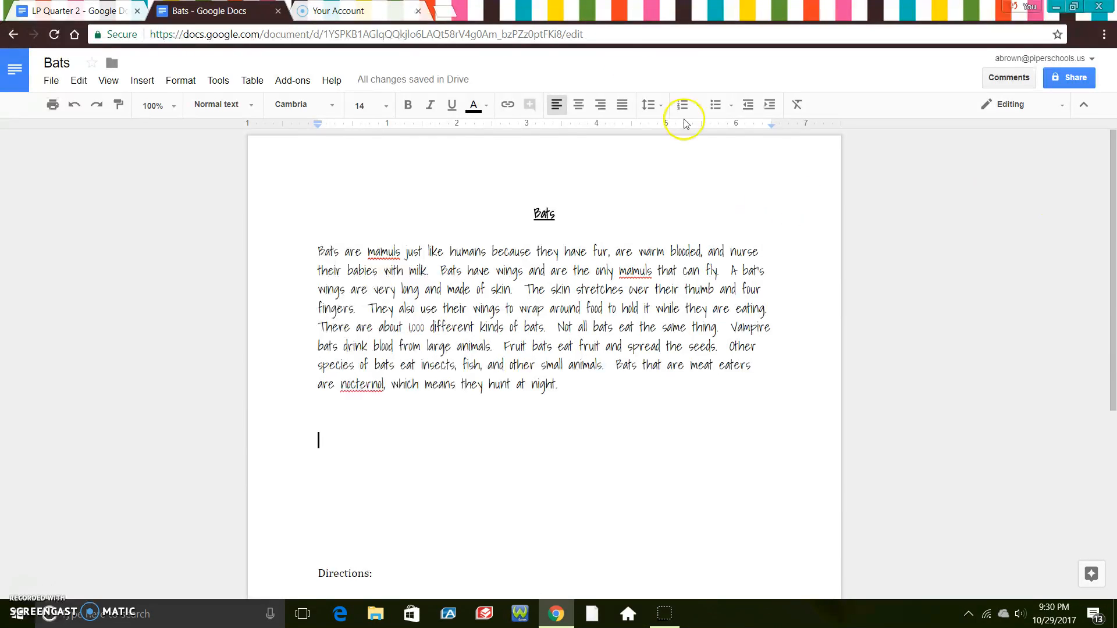
pyautogui.click(216, 82)
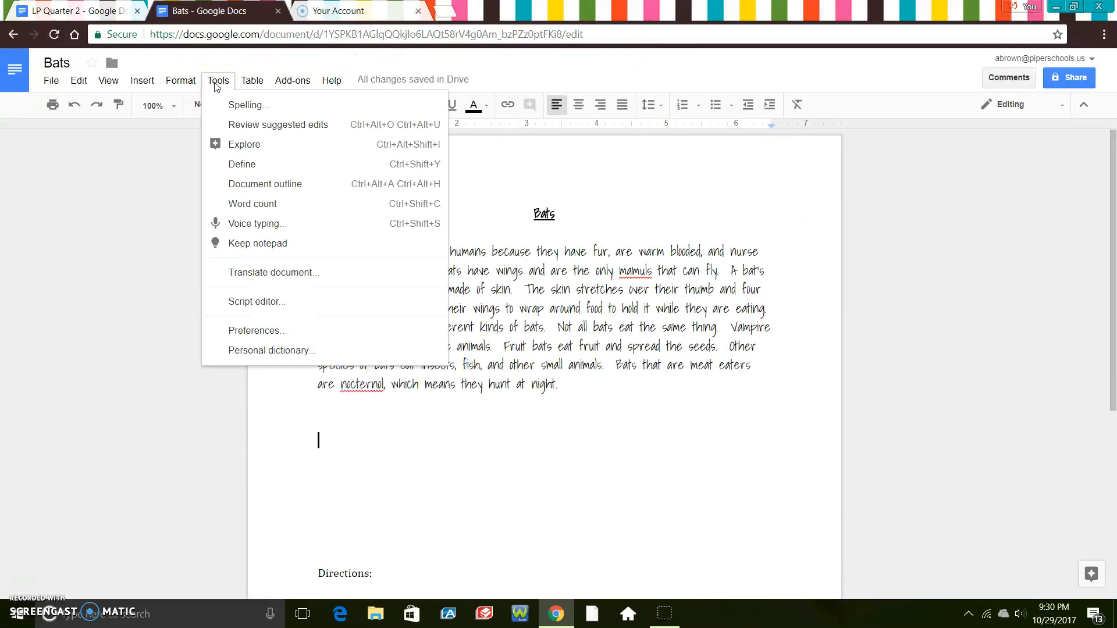
pyautogui.click(239, 107)
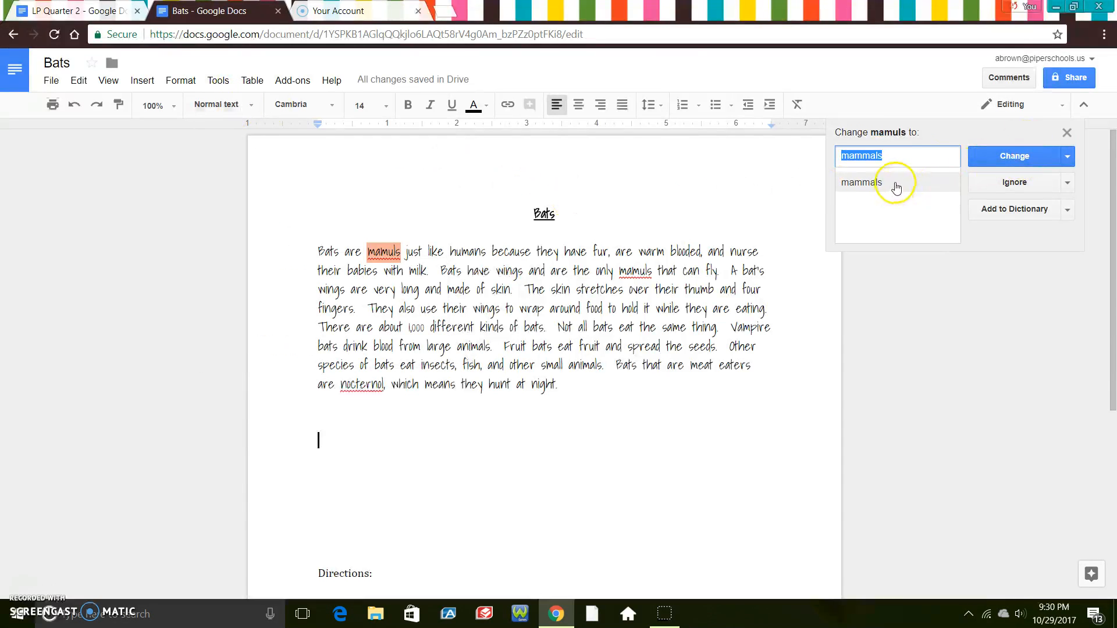
pyautogui.click(709, 425)
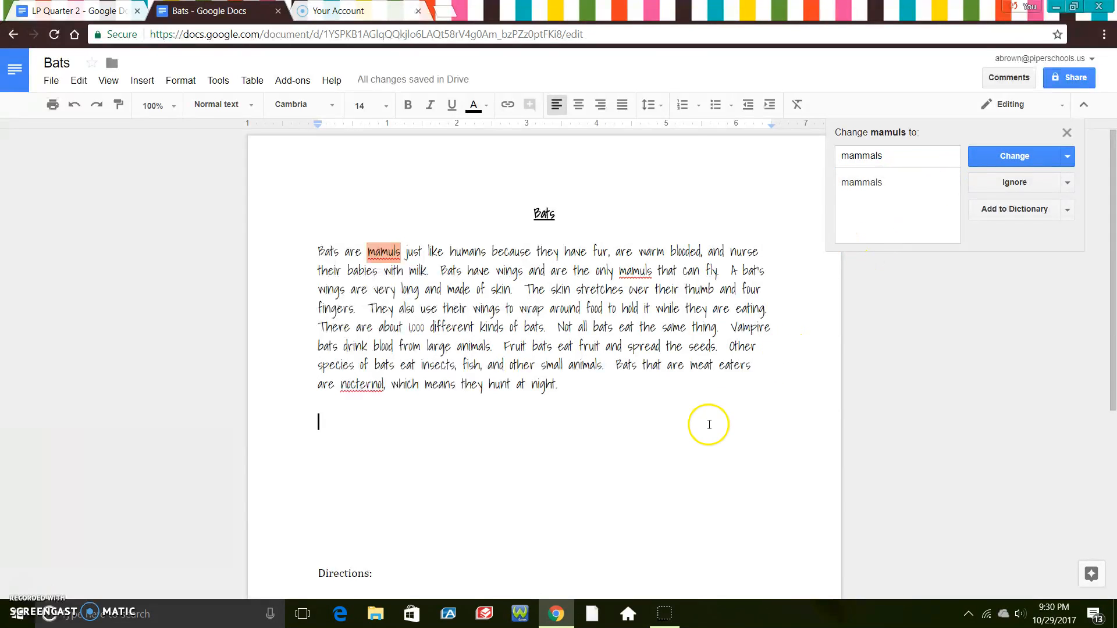
pyautogui.click(1067, 132)
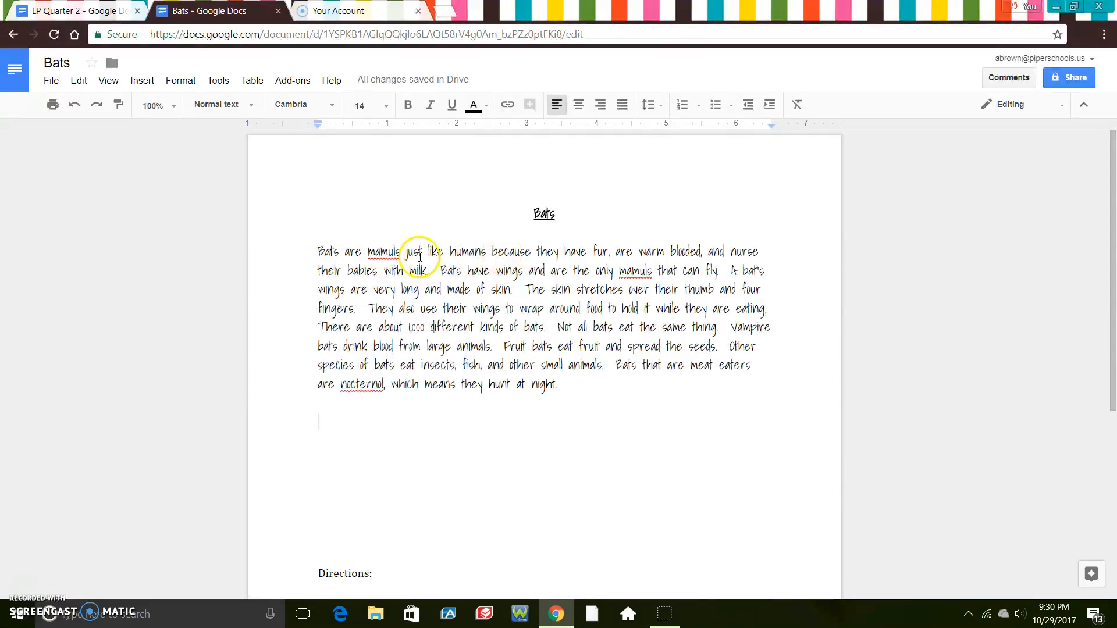
# Step: Correct both misspelled occurrences of "mamuls" in the paragraph to the suggested spelling "mammals"
pyautogui.rightClick(385, 251)
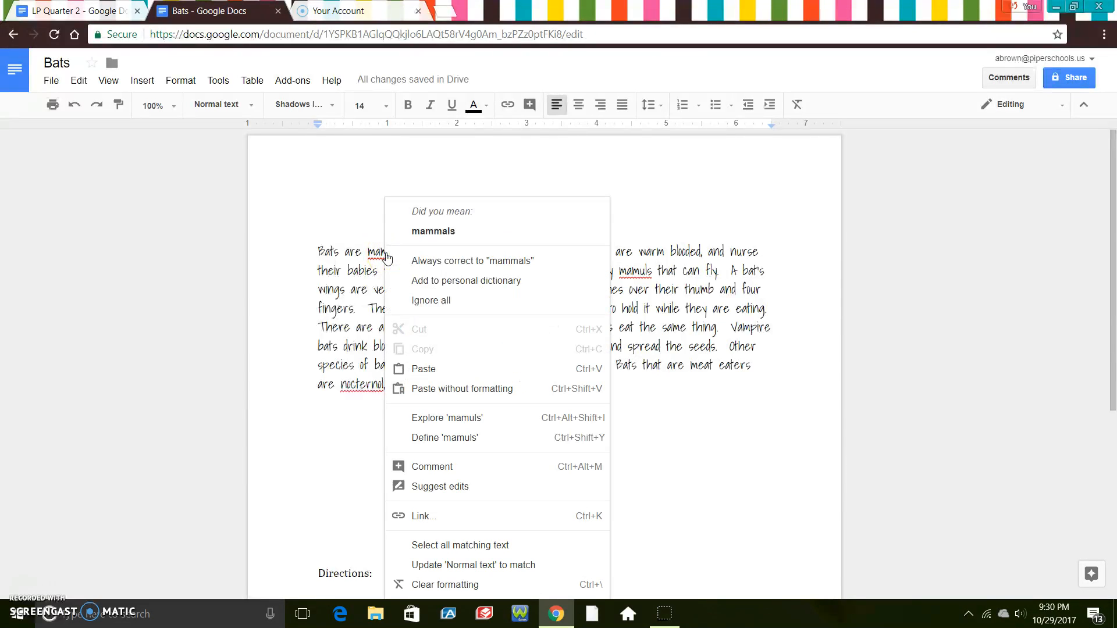
pyautogui.click(429, 233)
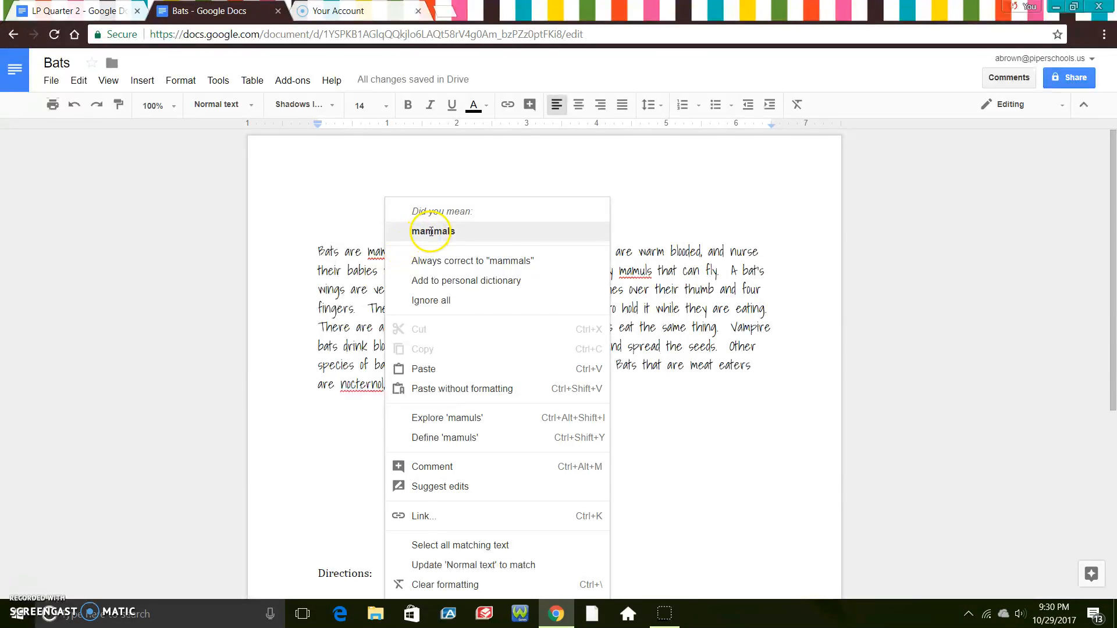
pyautogui.click(432, 231)
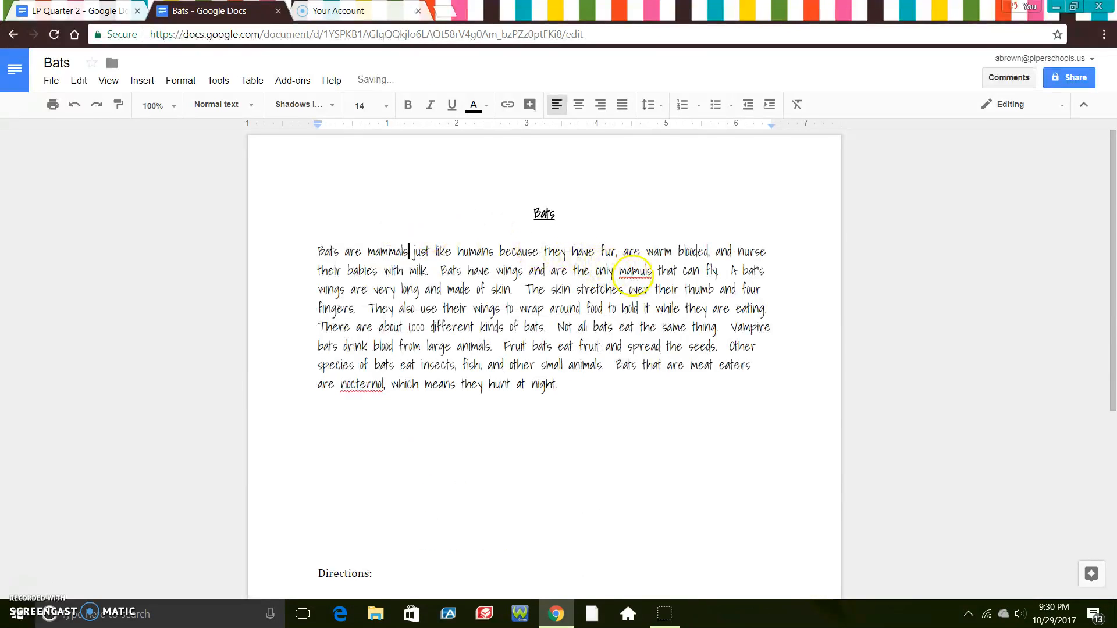
pyautogui.rightClick(634, 272)
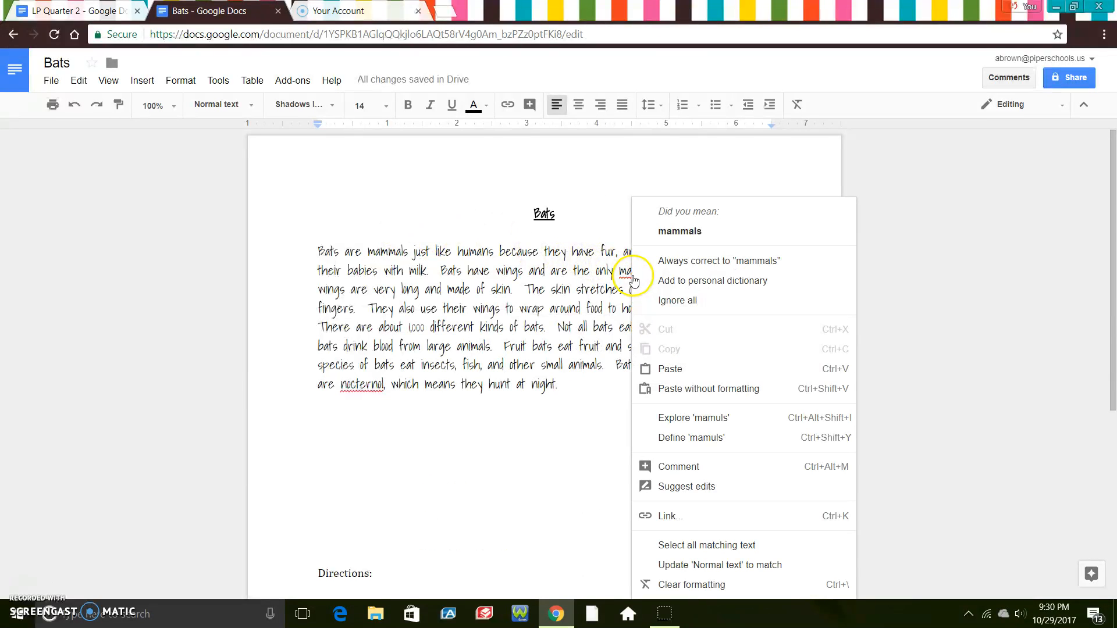
pyautogui.click(675, 232)
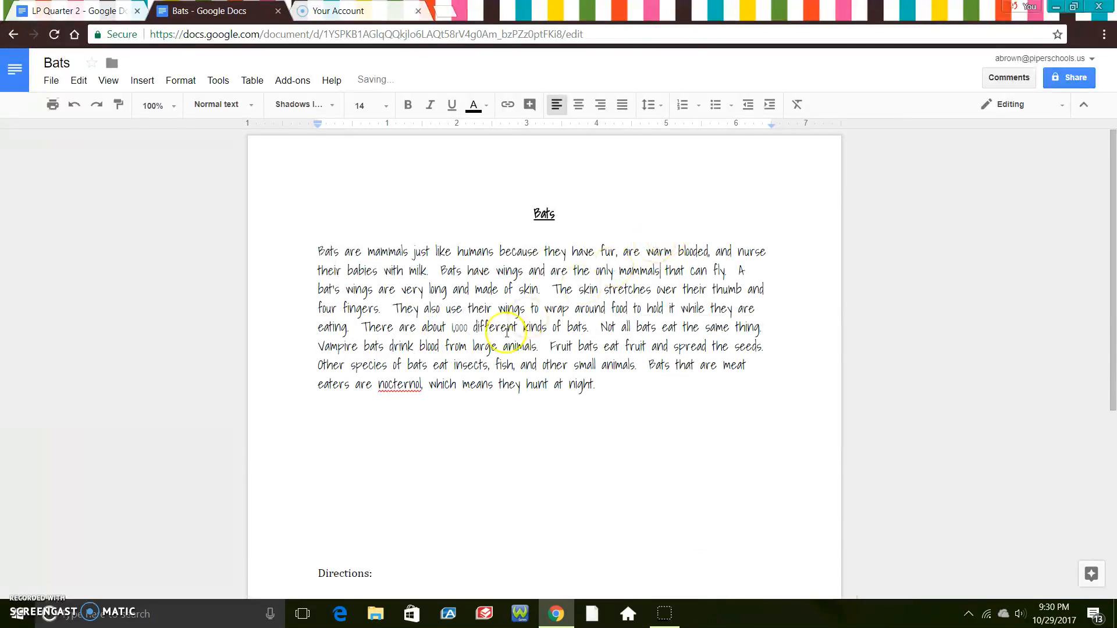
# Step: Correct the misspelled word "nocternol" in the paragraph's last sentence to the suggested "nocturnal"
pyautogui.rightClick(402, 385)
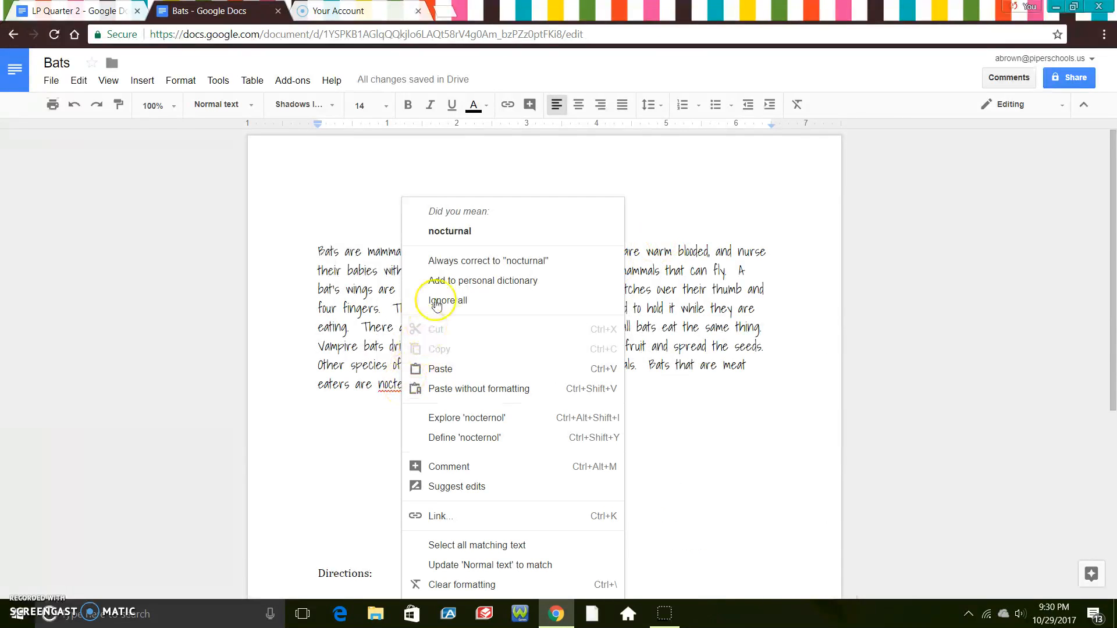
pyautogui.click(452, 232)
pyautogui.click(646, 418)
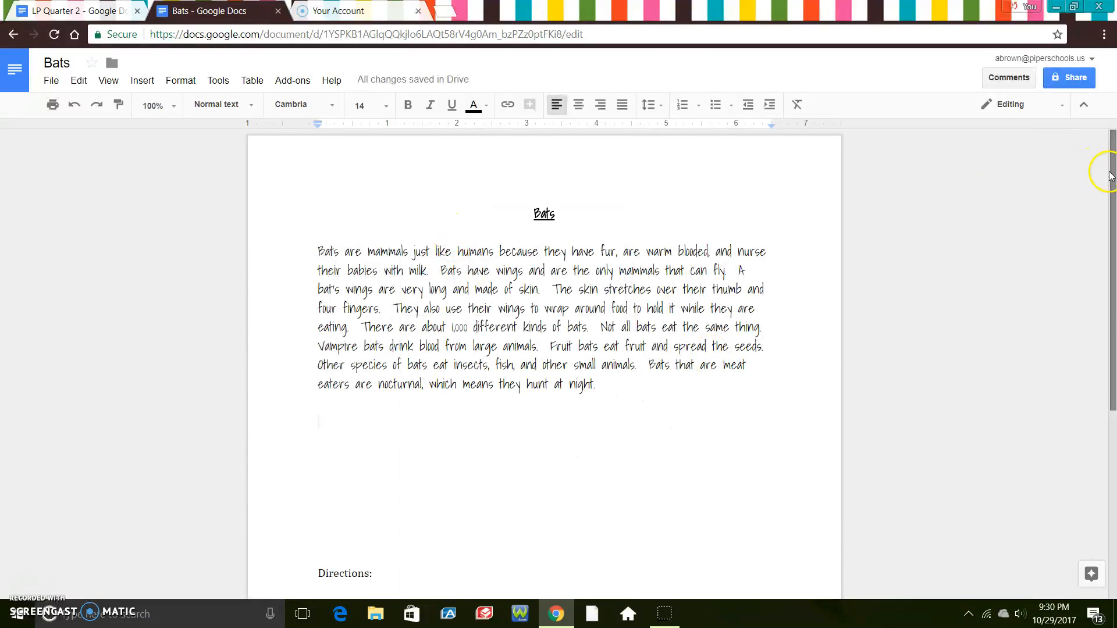
# Step: Add two line breaks after the paragraph's last sentence, which ends in "hunt at night."
pyautogui.moveTo(1099, 167); pyautogui.dragTo(1104, 270)
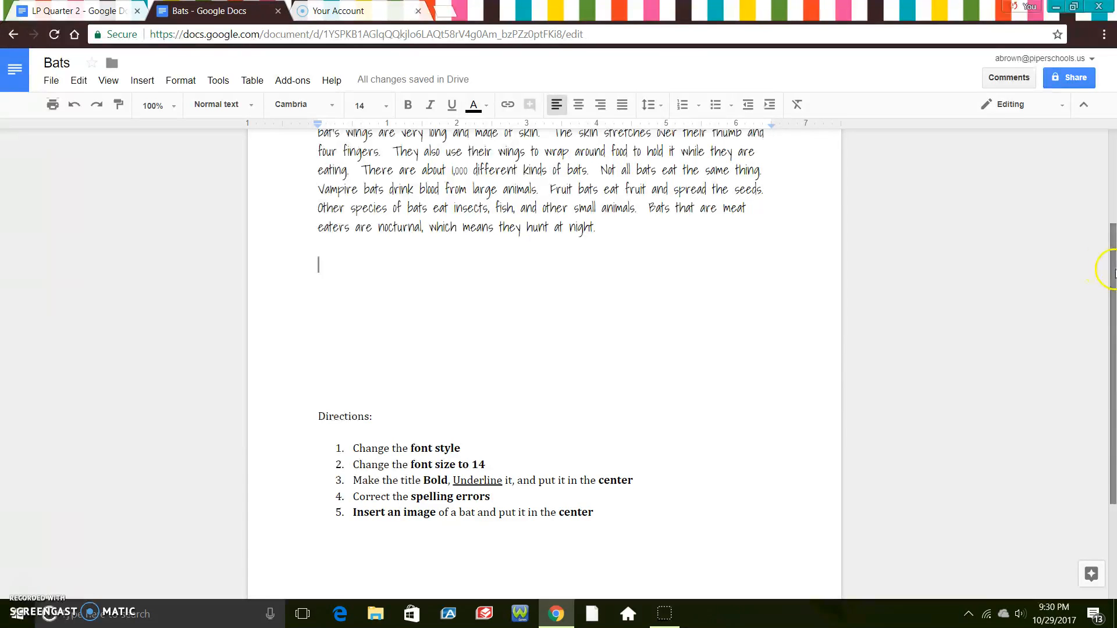
pyautogui.moveTo(1106, 270); pyautogui.dragTo(1110, 125)
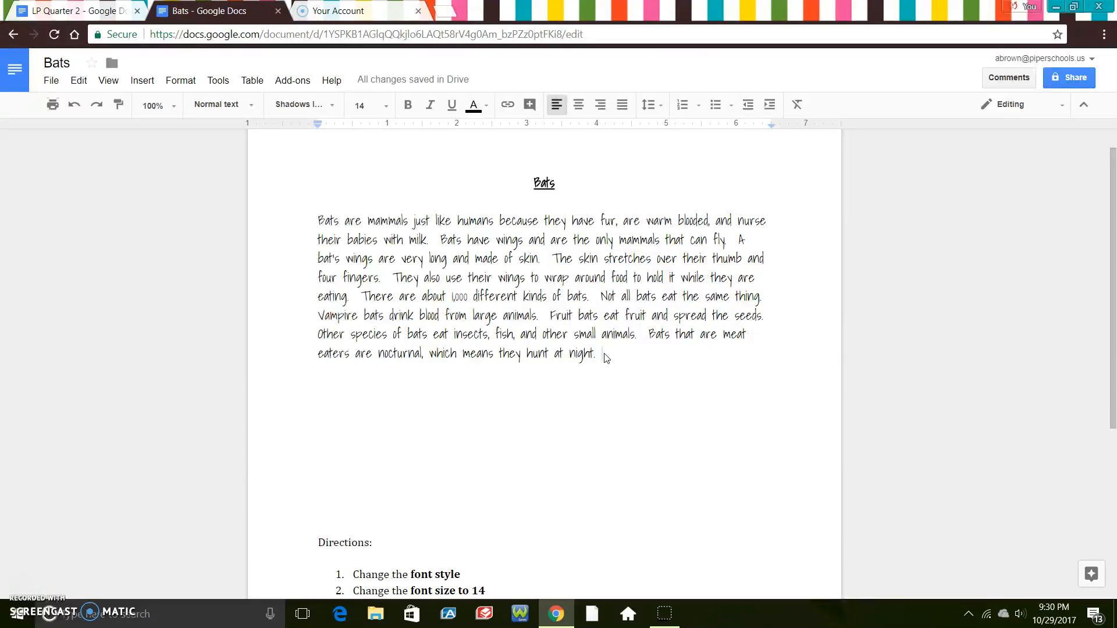
pyautogui.press('Return')
pyautogui.press('Return')
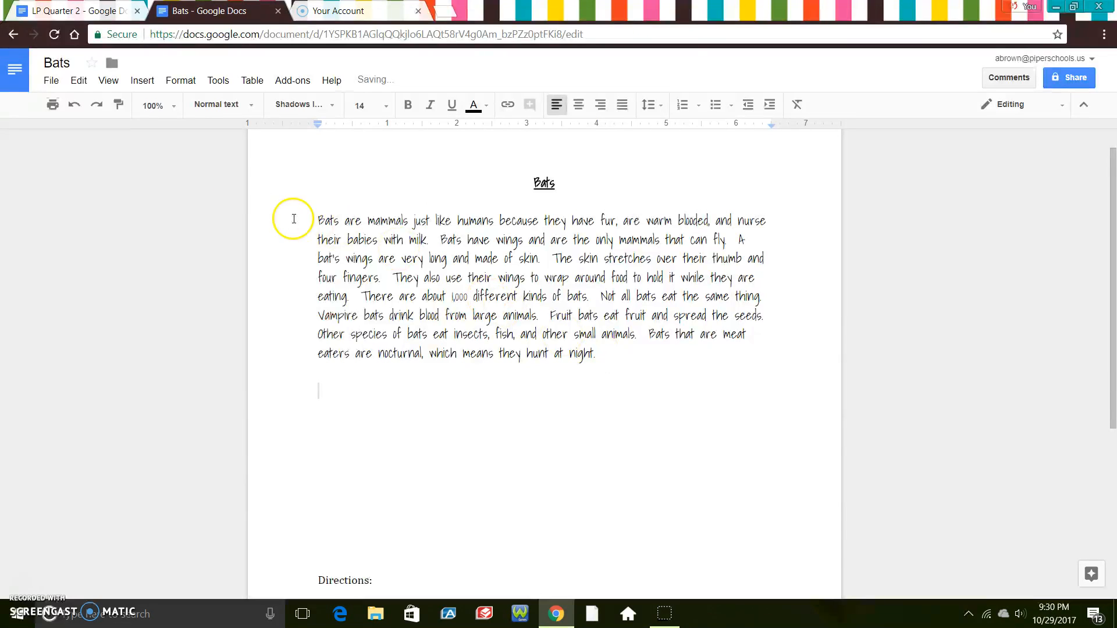
# Step: Start inserting an image below the paragraph and run a Google image search for "bats"
pyautogui.click(148, 86)
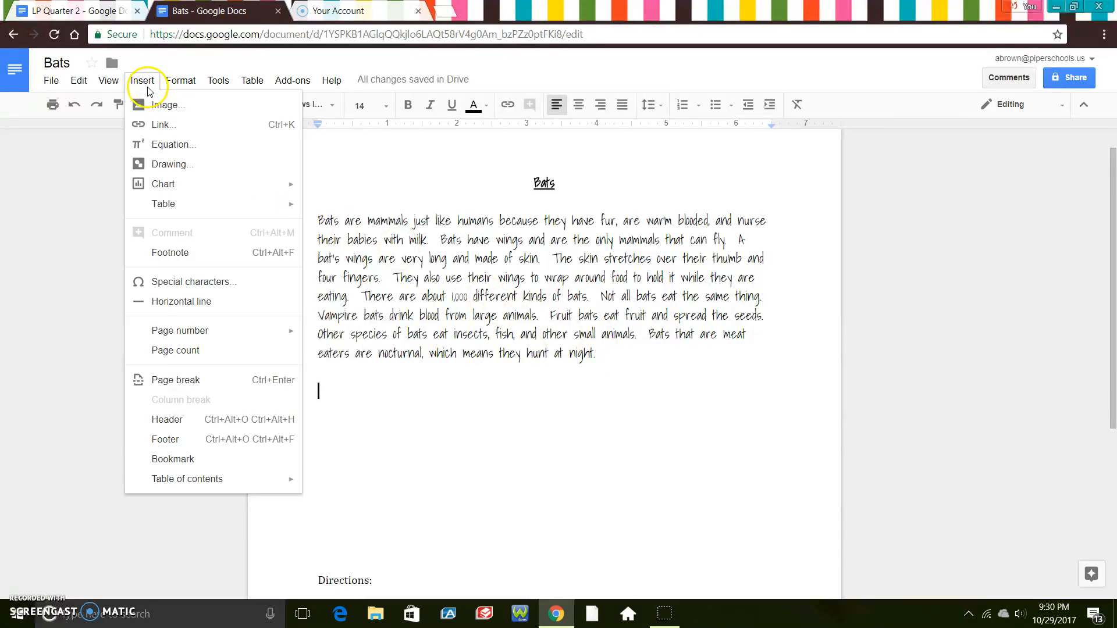
pyautogui.click(156, 108)
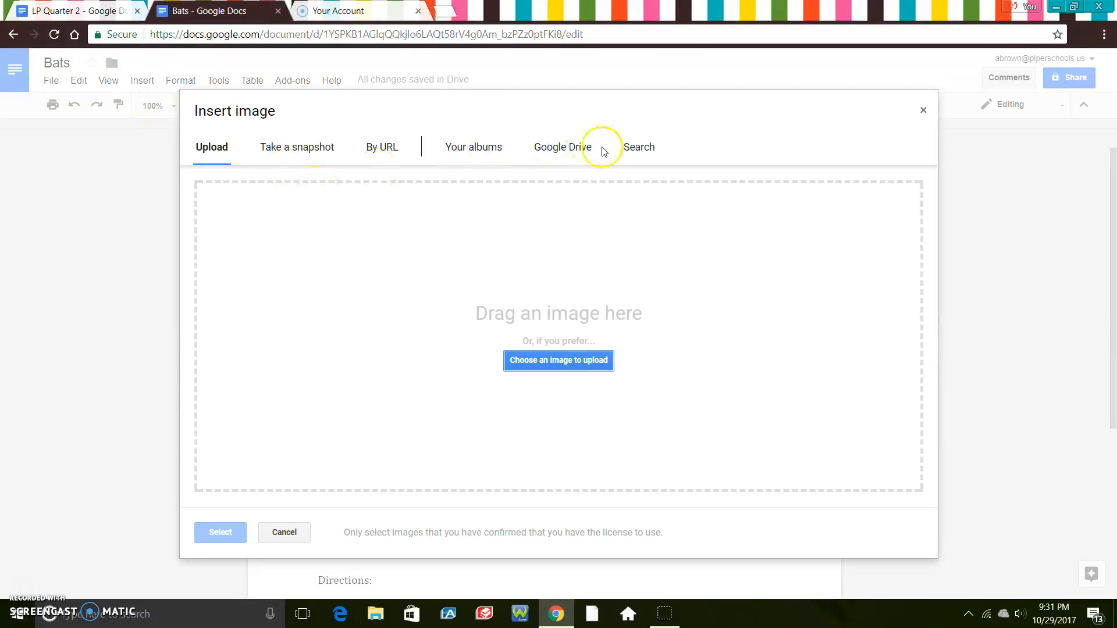
pyautogui.click(640, 148)
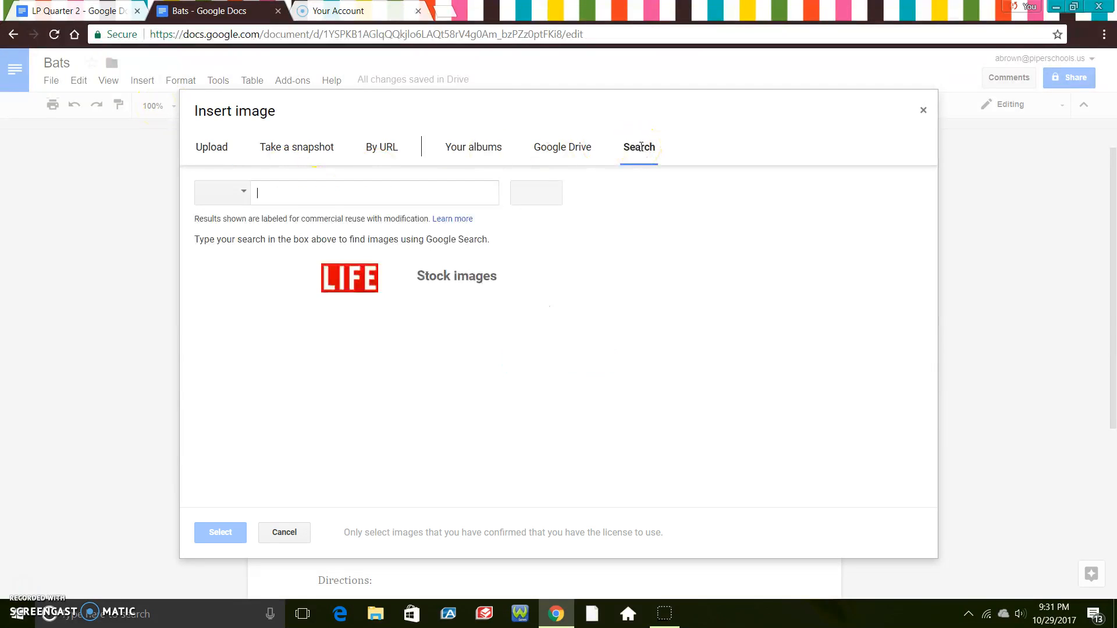
pyautogui.write('bats')
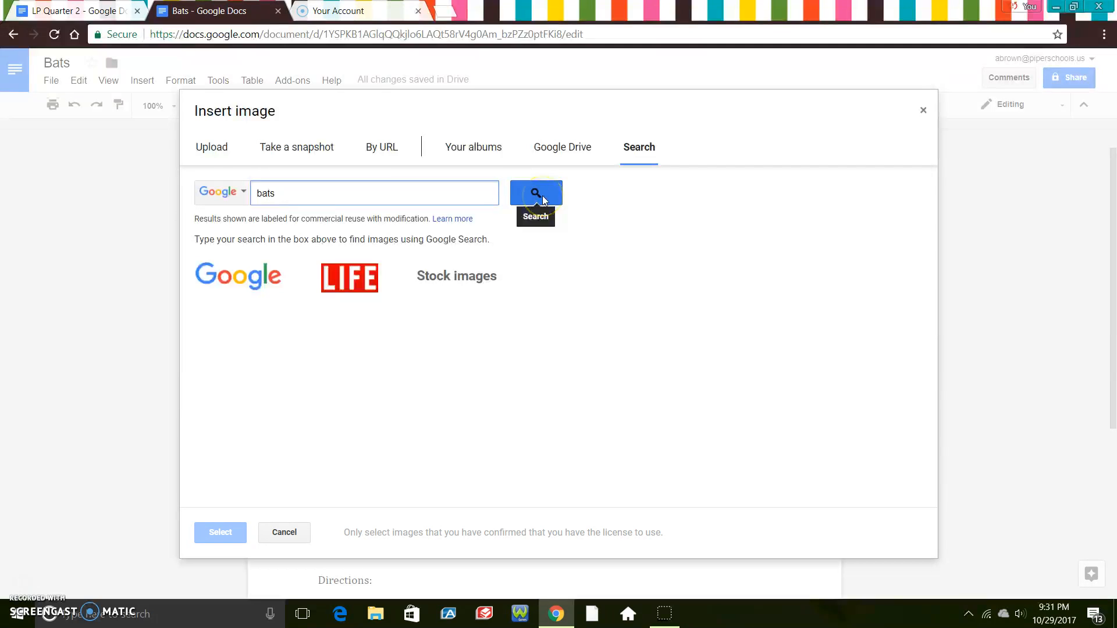
pyautogui.click(536, 194)
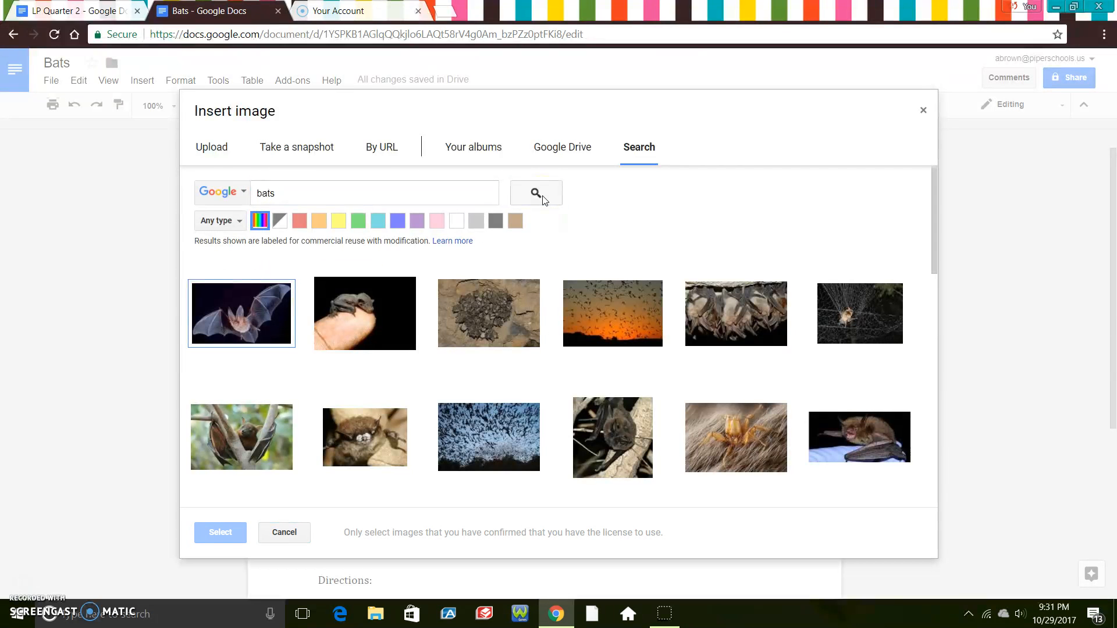
# Step: Insert the search result showing a single greater horseshoe bat hanging upside down against brown rock
pyautogui.moveTo(935, 194); pyautogui.dragTo(931, 373)
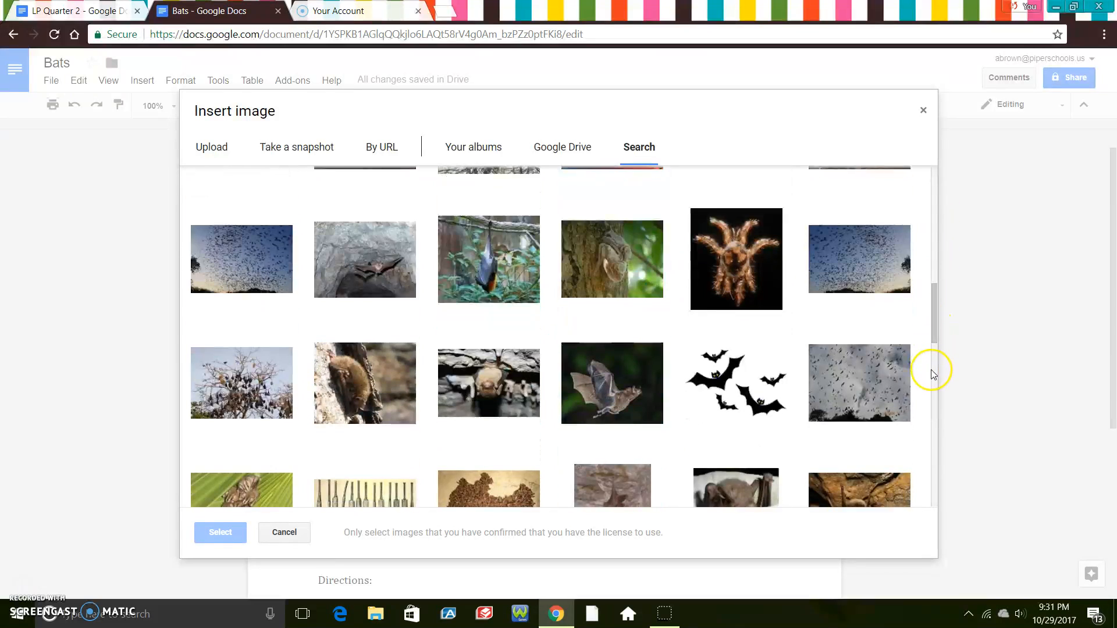
pyautogui.moveTo(933, 315); pyautogui.dragTo(934, 352)
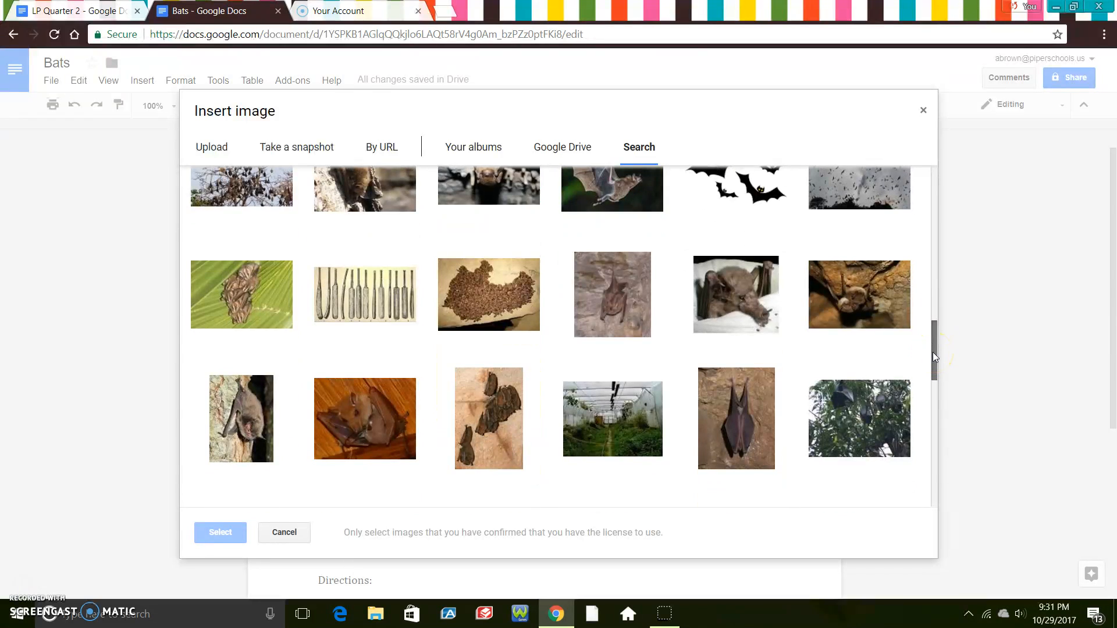
pyautogui.click(729, 420)
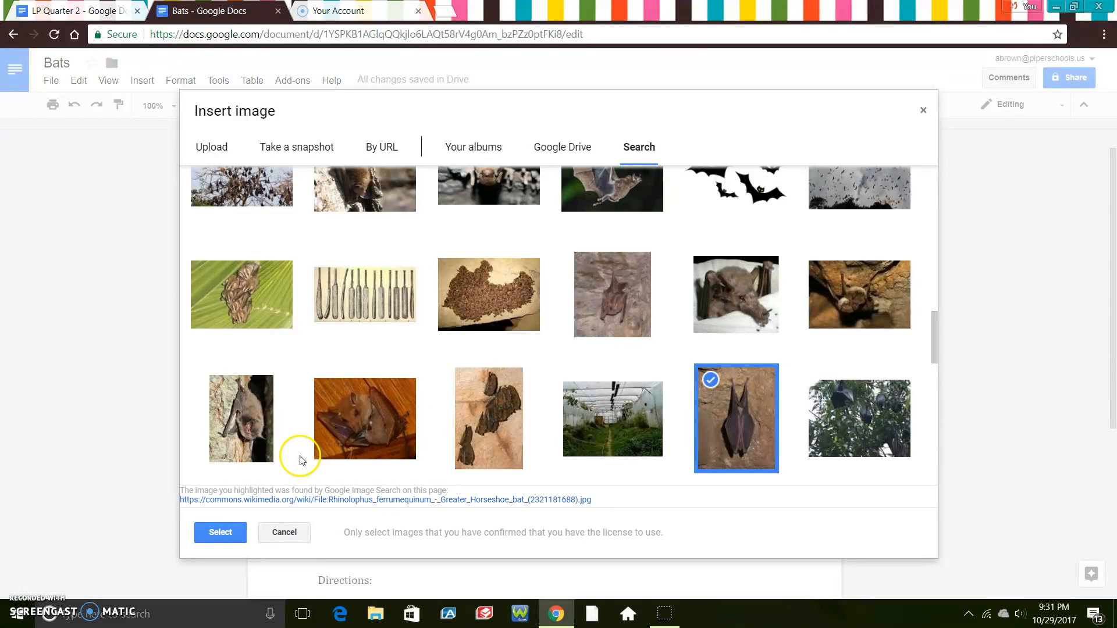
pyautogui.click(223, 536)
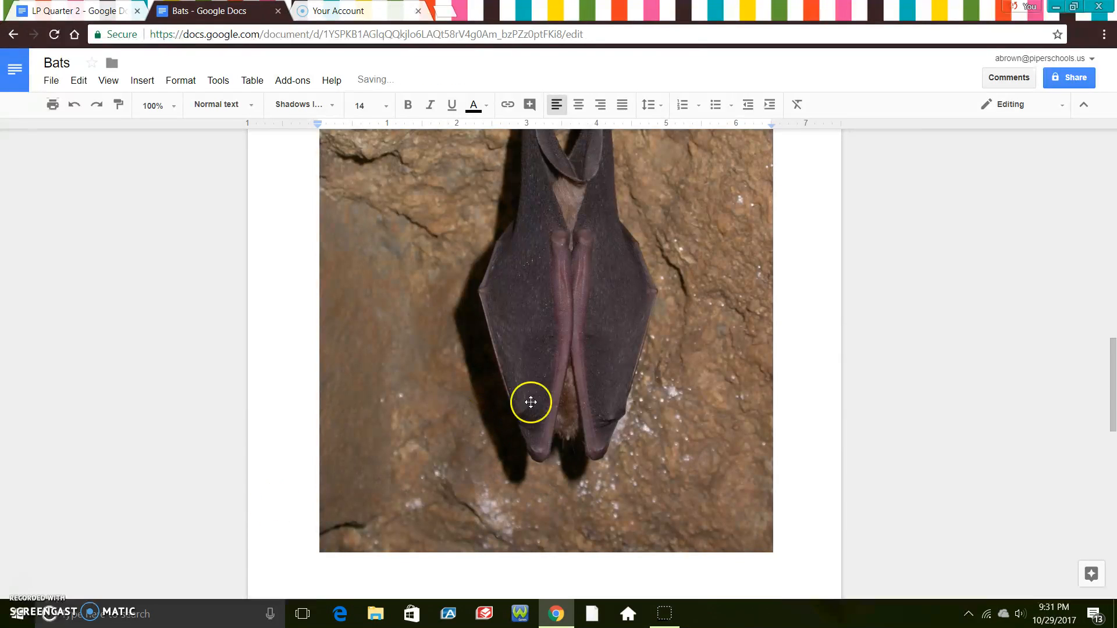
# Step: Shrink the inserted bat image proportionally to about 2 inches wide so it fits below the paragraph on the first page
pyautogui.click(535, 414)
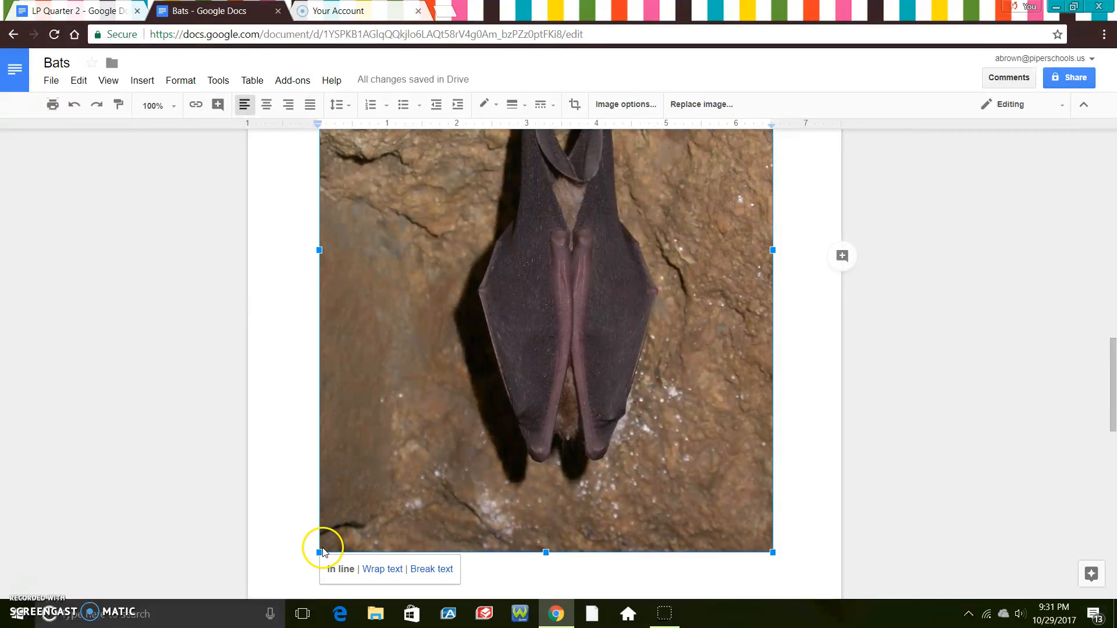
pyautogui.moveTo(318, 553); pyautogui.dragTo(571, 182)
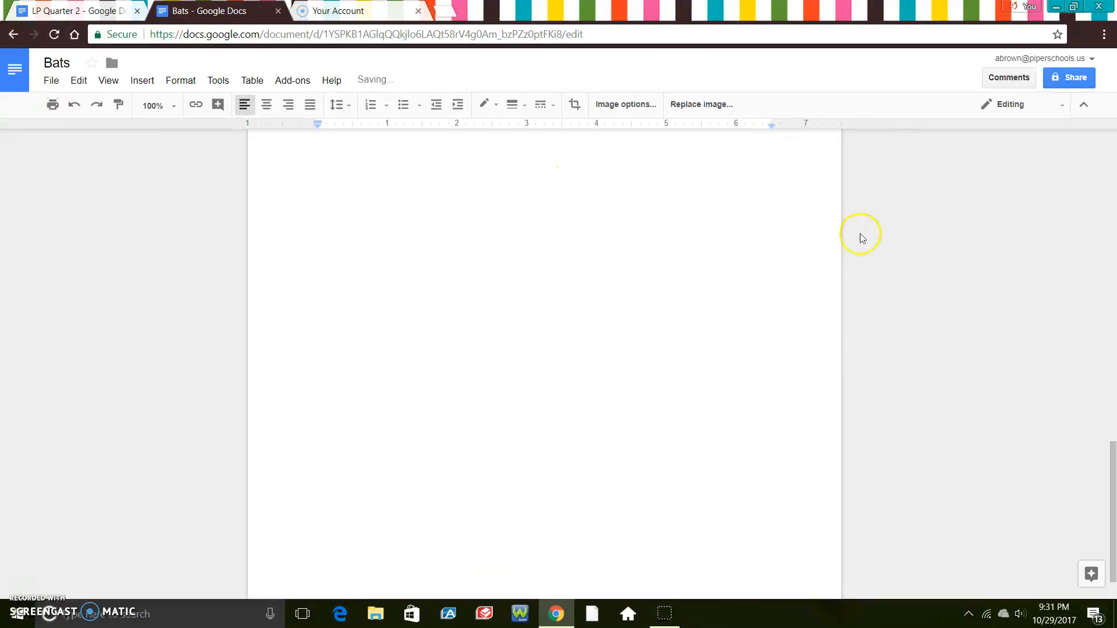
pyautogui.moveTo(1112, 483); pyautogui.dragTo(1092, 232)
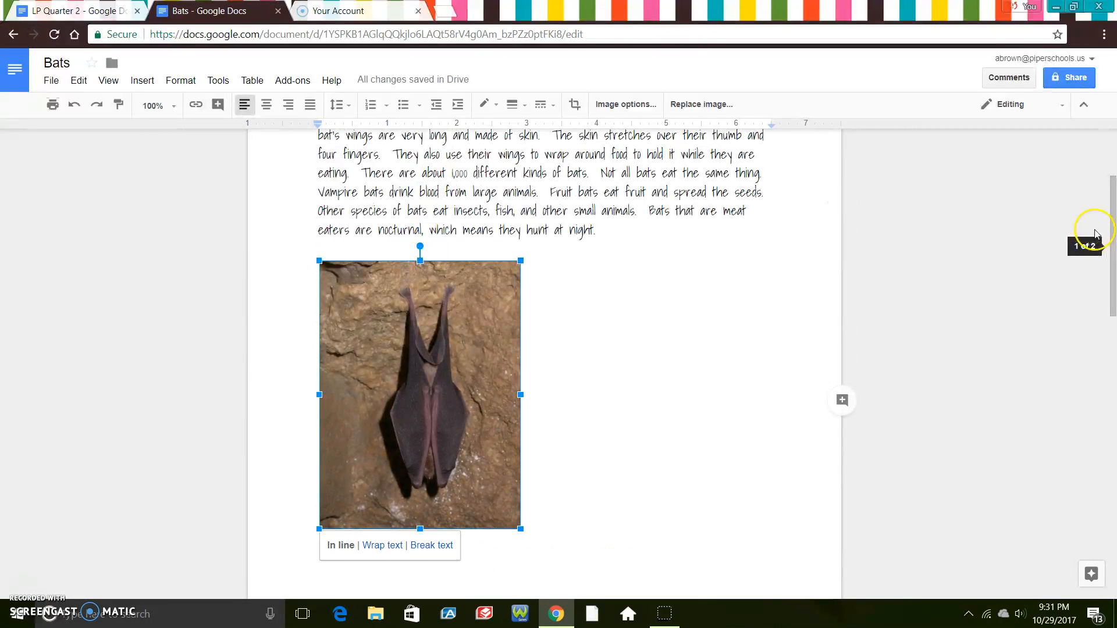
pyautogui.moveTo(318, 259); pyautogui.dragTo(361, 316)
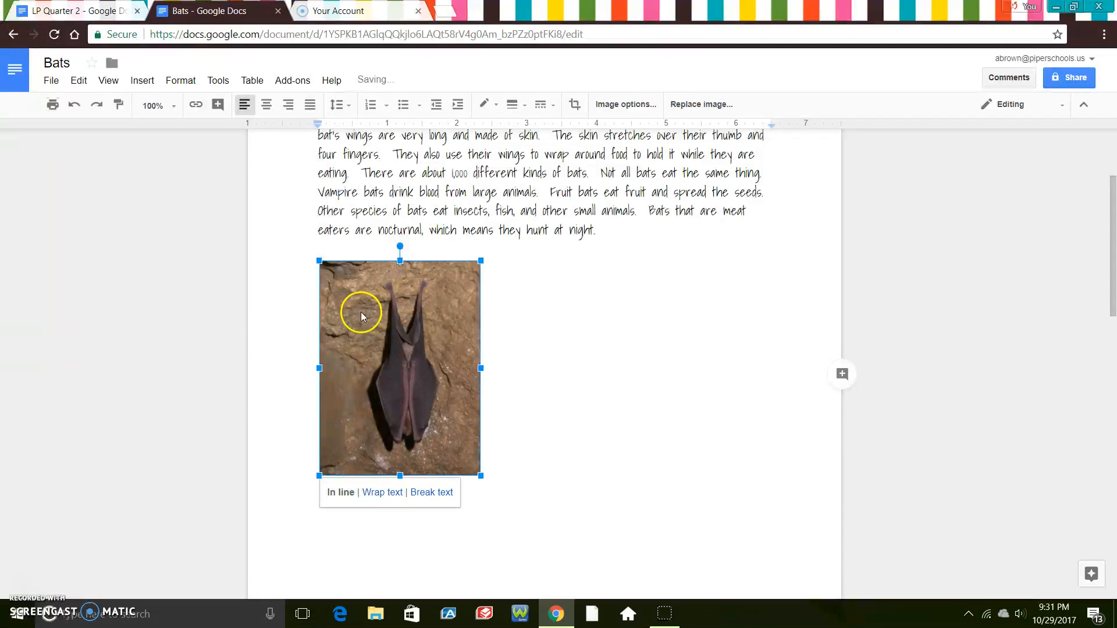
pyautogui.moveTo(320, 262); pyautogui.dragTo(339, 295)
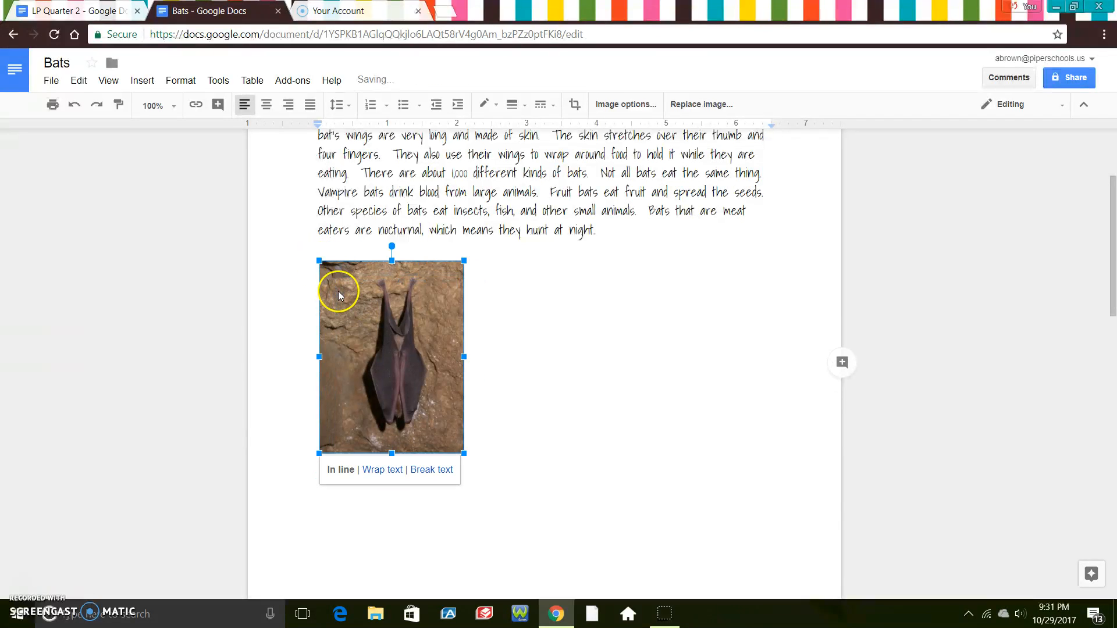
# Step: Center the bat image horizontally below the paragraph, deselect it and check the page from the title to the directions
pyautogui.click(268, 110)
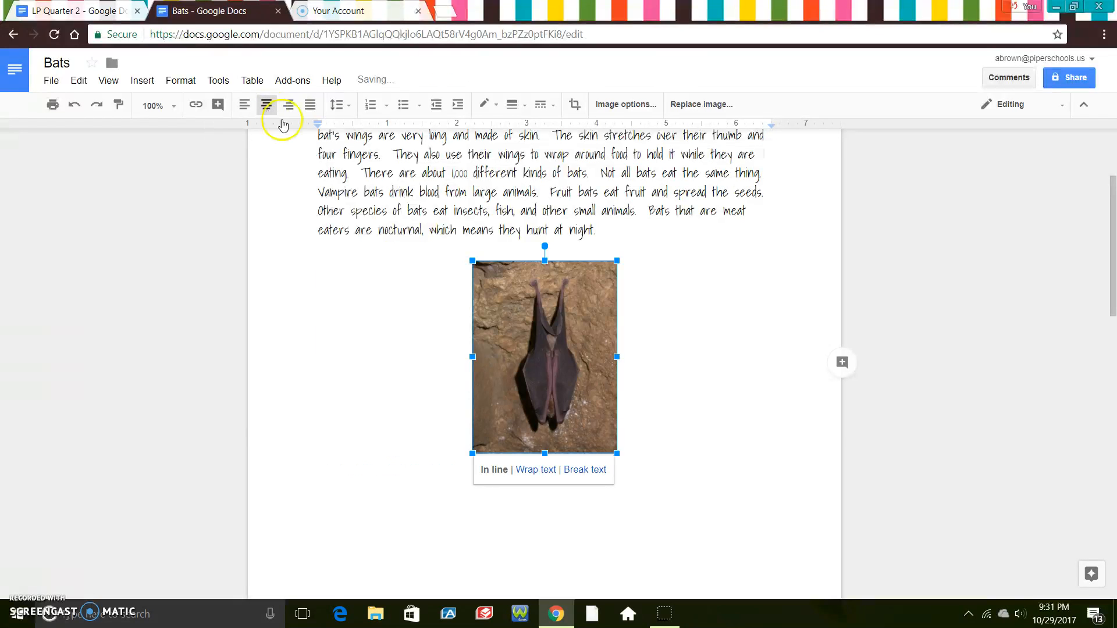
pyautogui.click(693, 373)
pyautogui.moveTo(1113, 259); pyautogui.dragTo(1112, 213)
pyautogui.moveTo(1108, 249); pyautogui.dragTo(1109, 336)
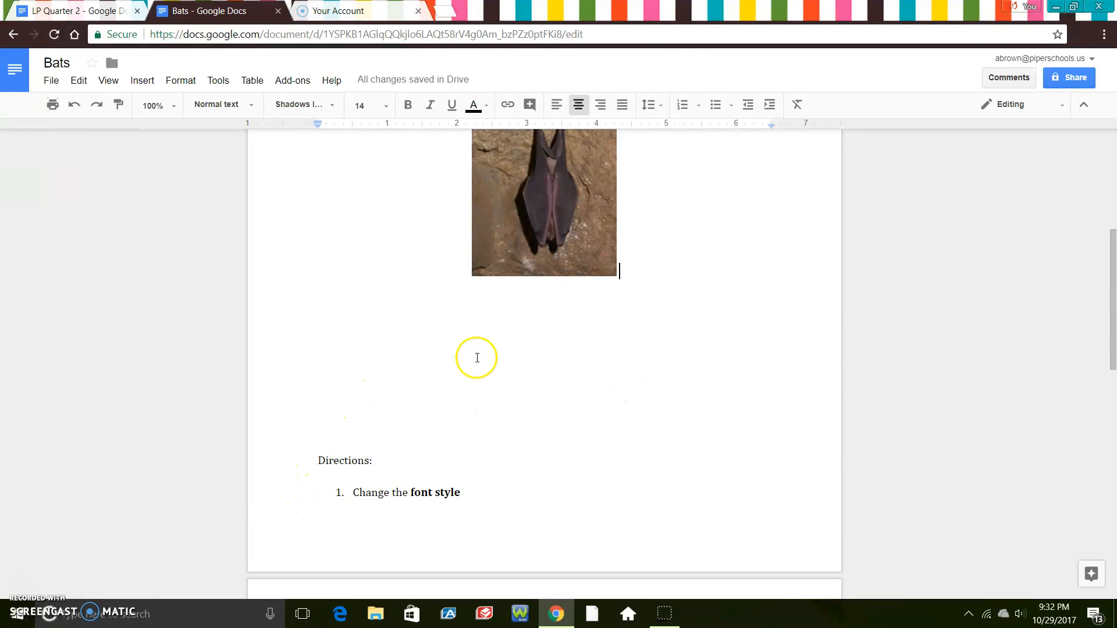
pyautogui.moveTo(1109, 341); pyautogui.dragTo(1113, 243)
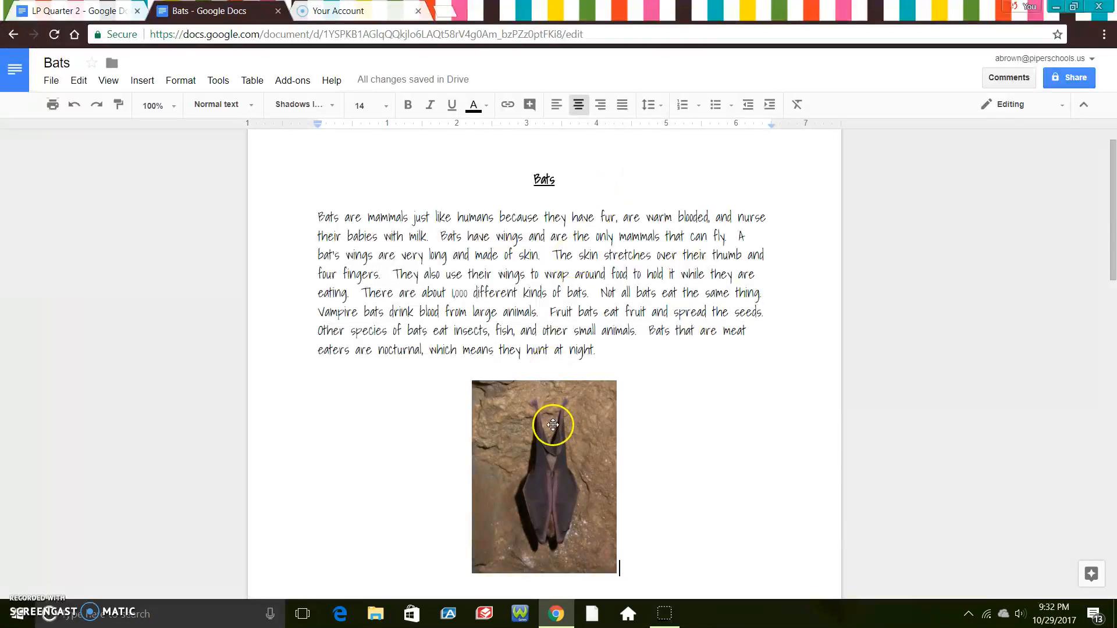